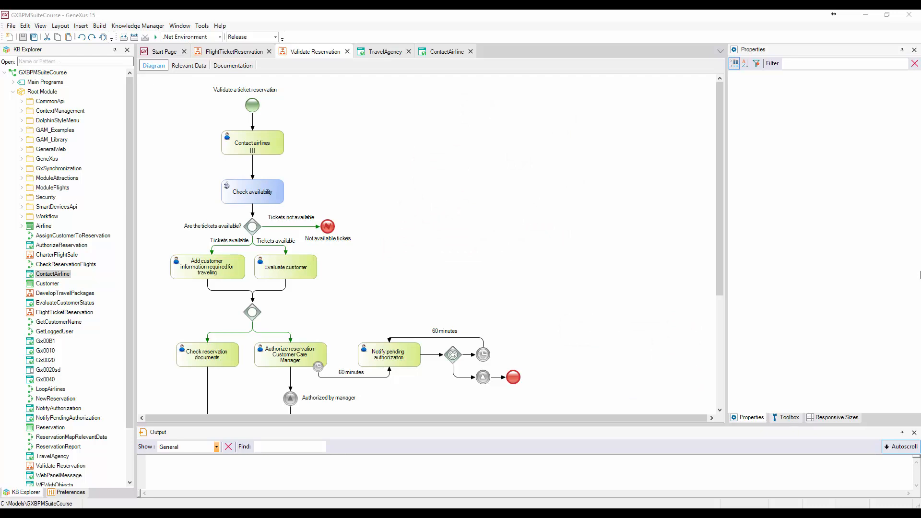
Step: Turn on Send e-mail for the Contact airlines task
click(258, 139)
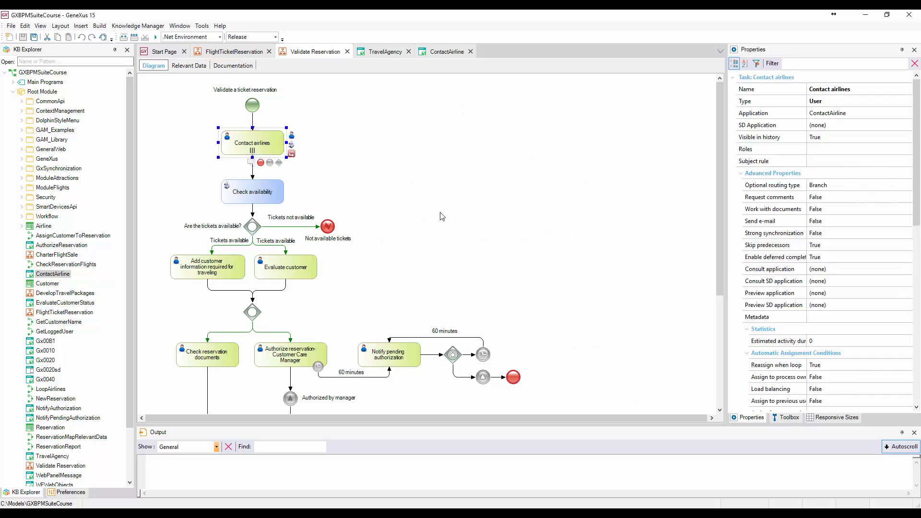
click(876, 222)
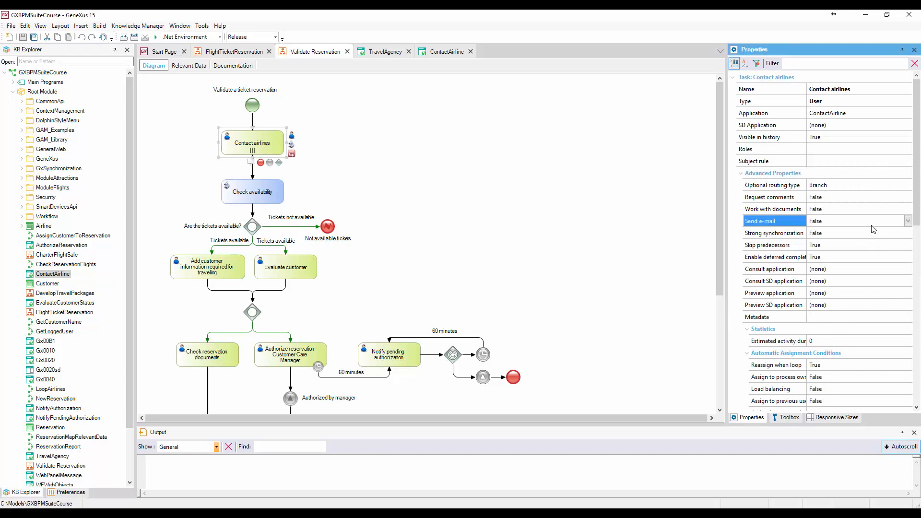
click(908, 221)
click(906, 245)
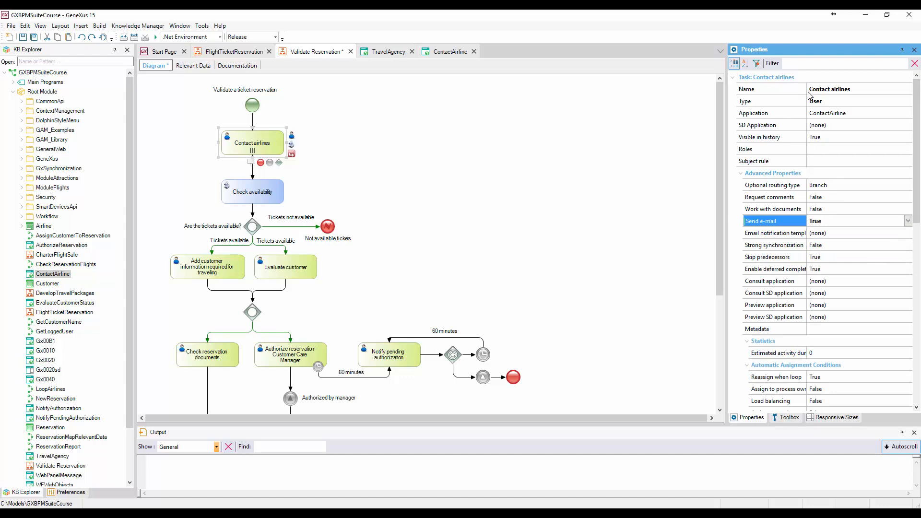
drag(808, 89, 827, 88)
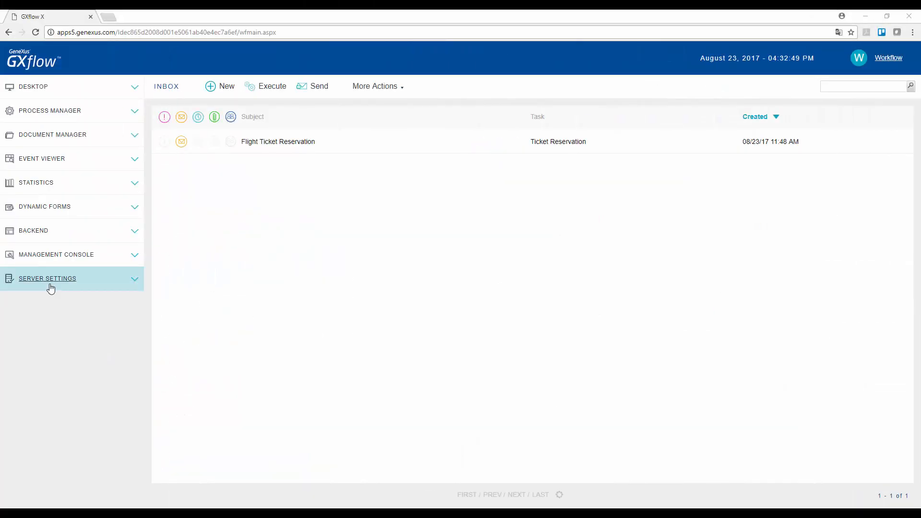
Step: Open the Notifications settings under the server's main settings in GXflow
click(50, 287)
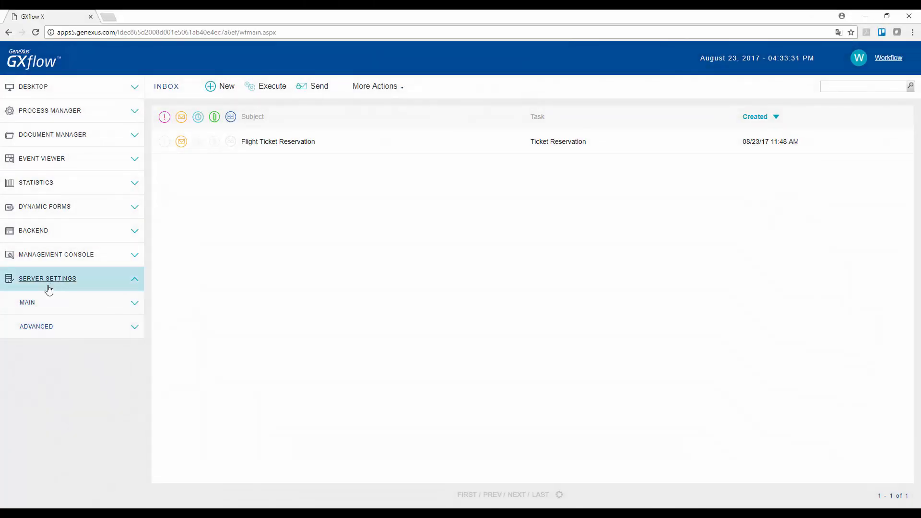
click(29, 303)
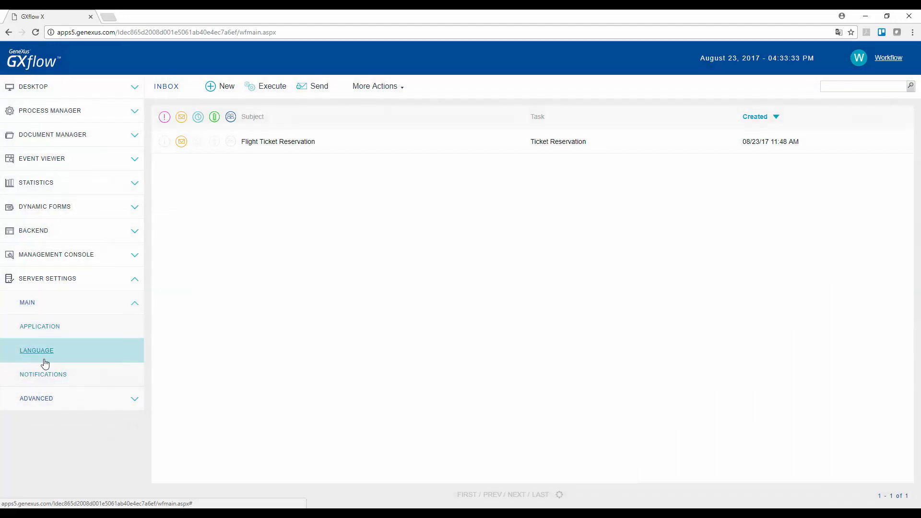
click(50, 373)
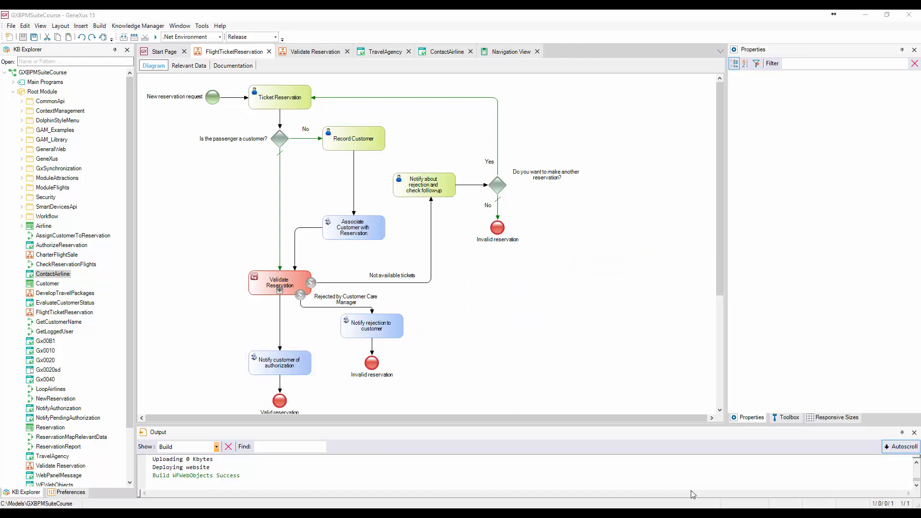
Step: Change the Notify customer of authorization task's type to User
click(283, 363)
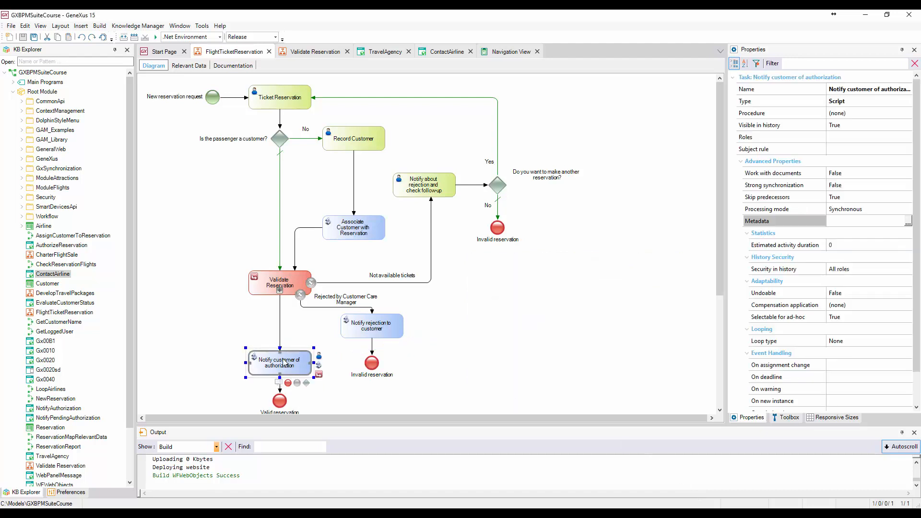
click(908, 103)
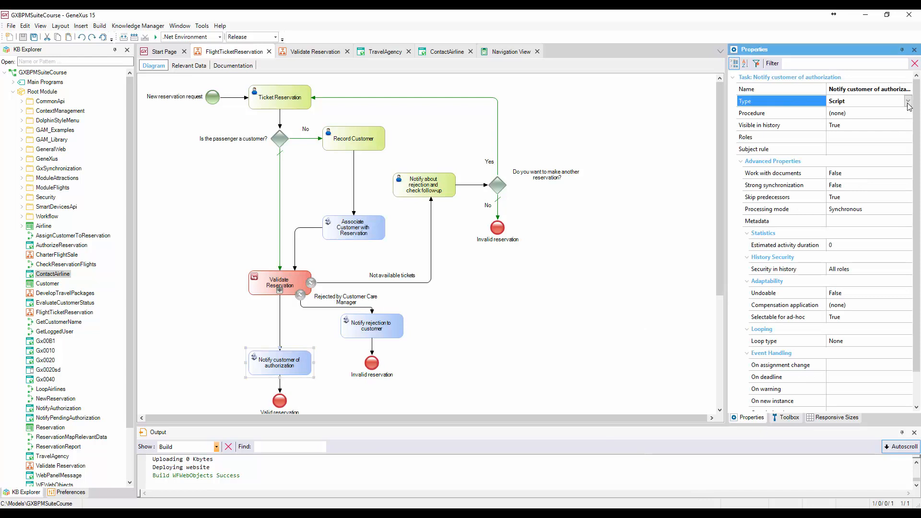
click(907, 102)
click(840, 137)
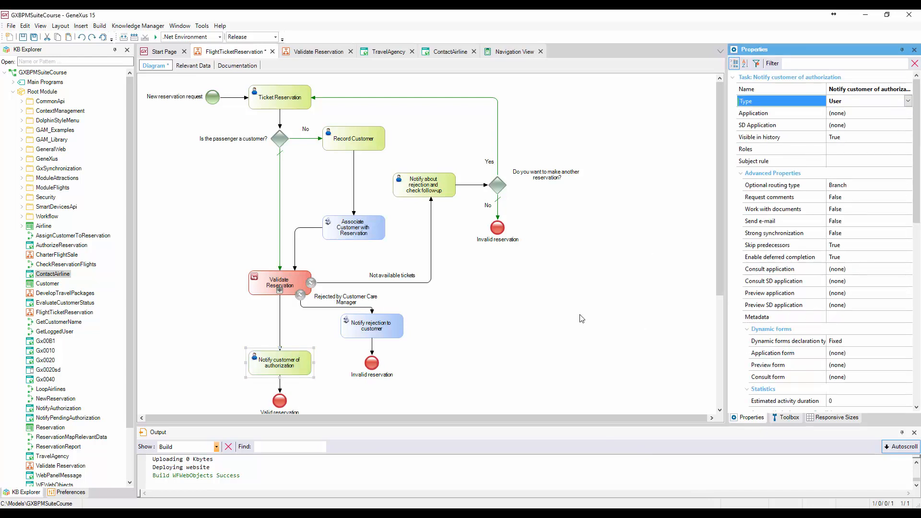
Step: Assign NotifyAuthorization as the task's application and map its ReservationId parameter to the relevant data
click(906, 113)
click(908, 114)
click(487, 229)
text(not)
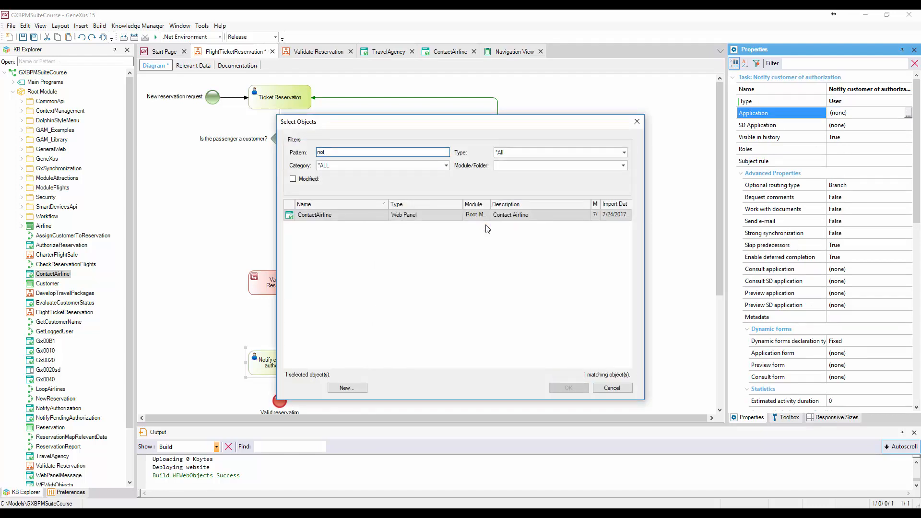
click(344, 228)
double_click(344, 228)
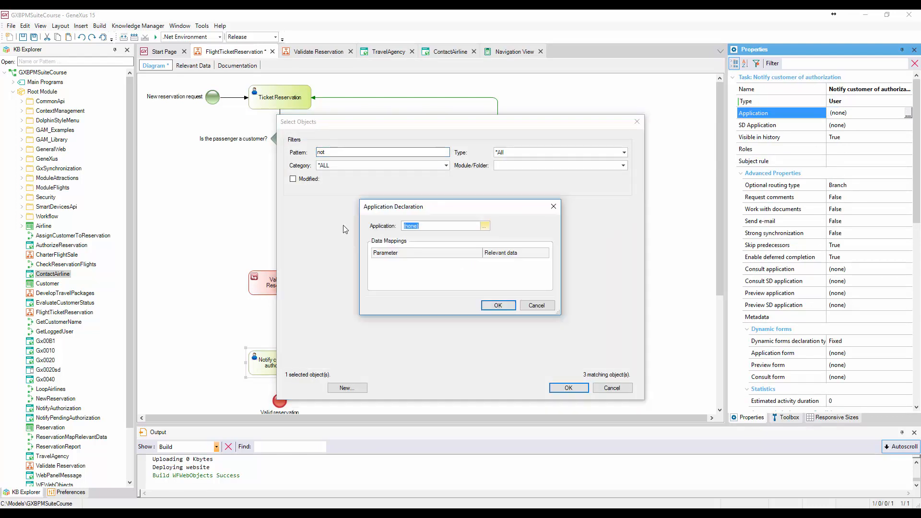
click(549, 263)
click(547, 263)
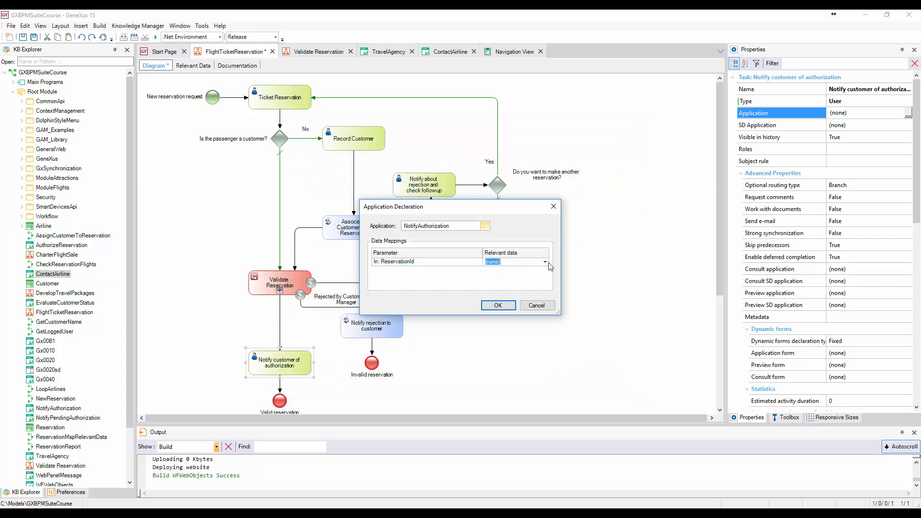
click(544, 262)
click(516, 281)
click(500, 309)
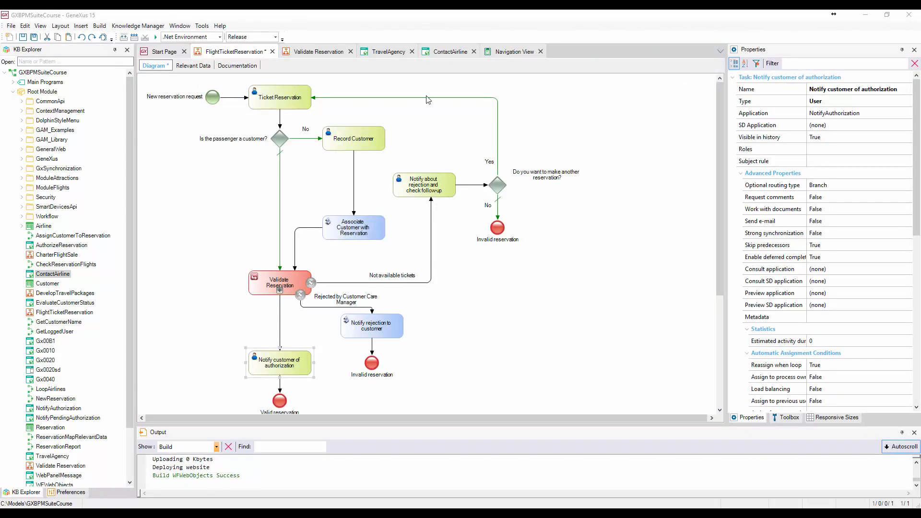
Step: Run the TravelAgency web panel
right_click(383, 52)
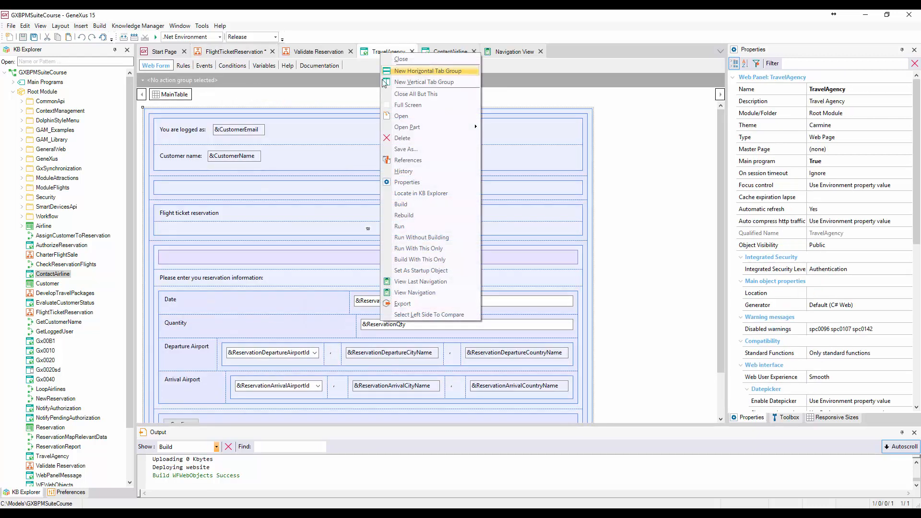
click(401, 227)
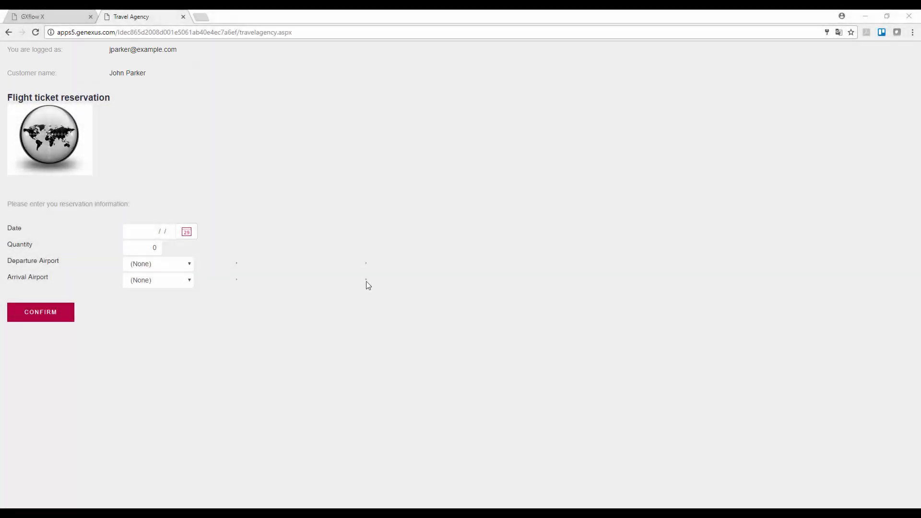
Step: Enter a reservation dated 08/23/17, quantity 1, from Carrasco to Guarulhos, and confirm it
click(186, 232)
click(188, 347)
click(154, 247)
text(1)
key(Tab)
click(188, 268)
click(169, 284)
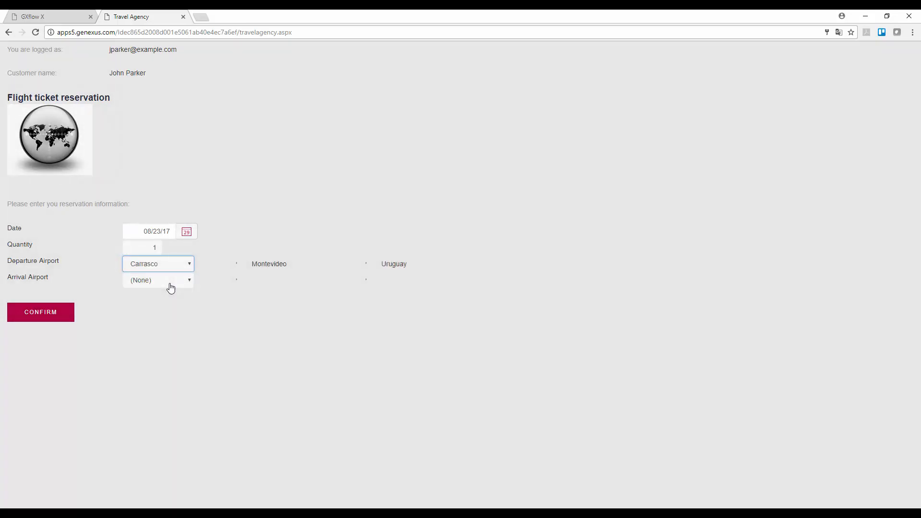
click(187, 283)
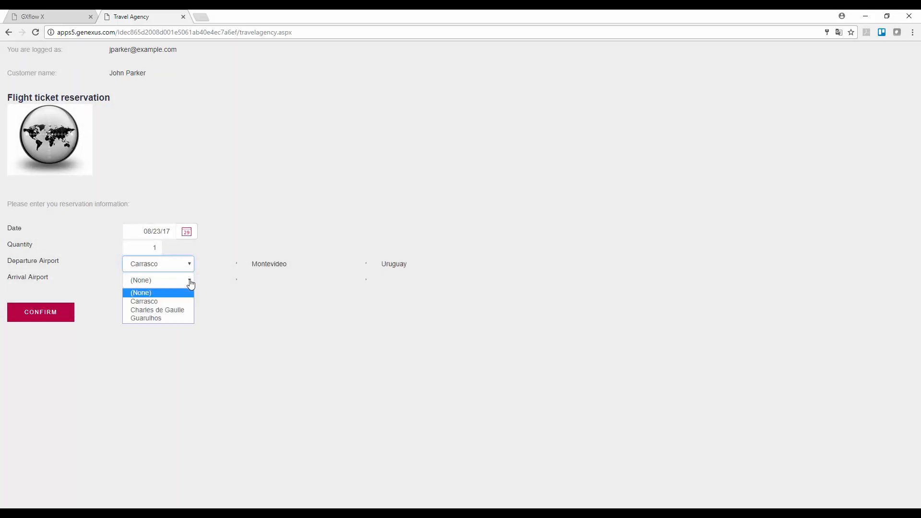
click(154, 319)
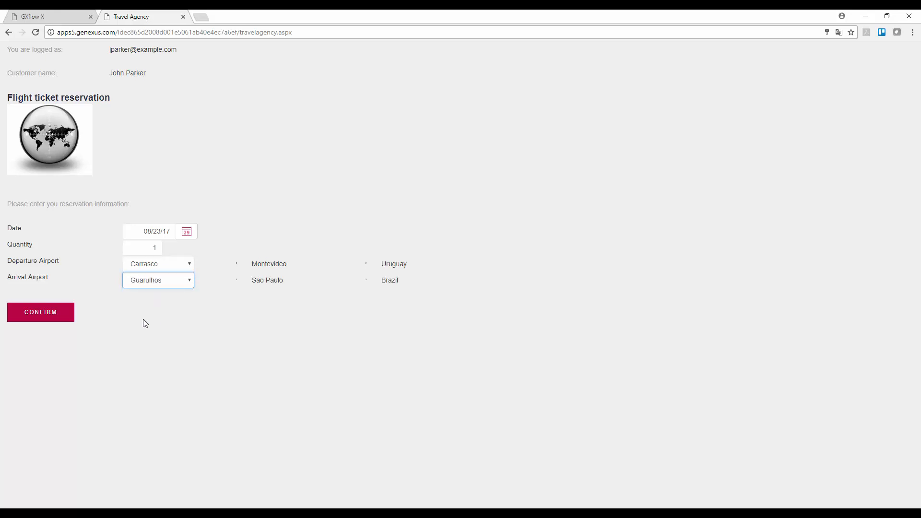
click(49, 319)
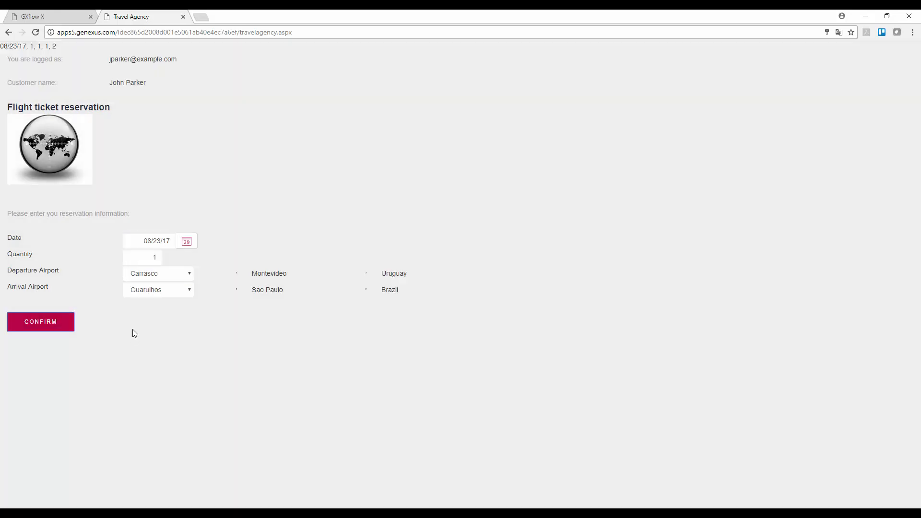
Step: Reload the GXflow inbox and execute the Notify customer of authorization task
click(52, 17)
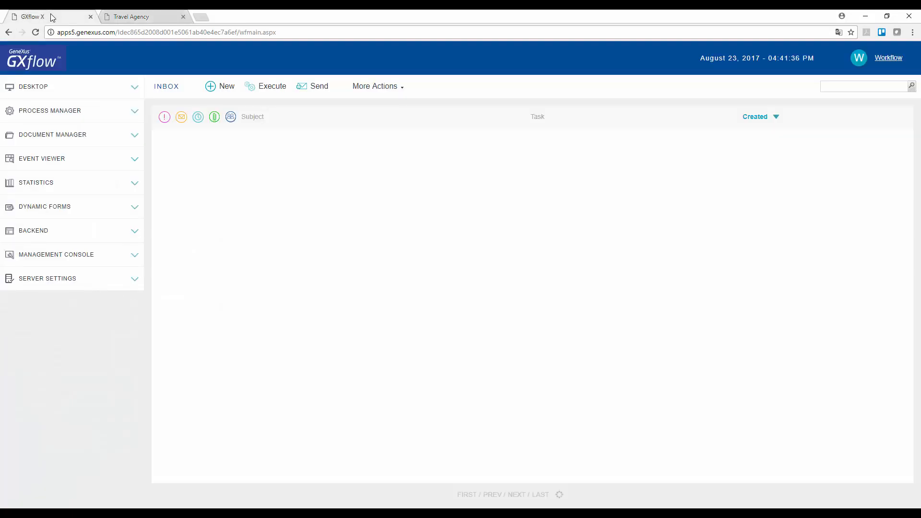
click(36, 33)
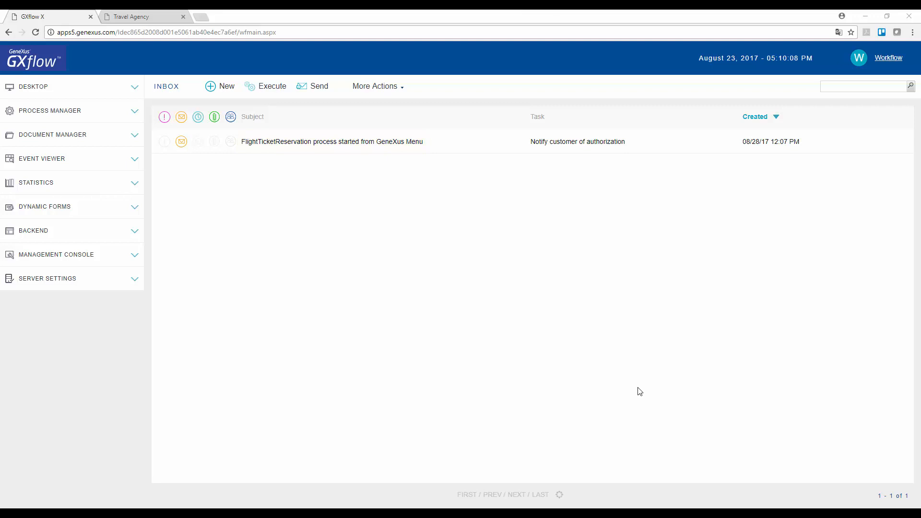
click(372, 147)
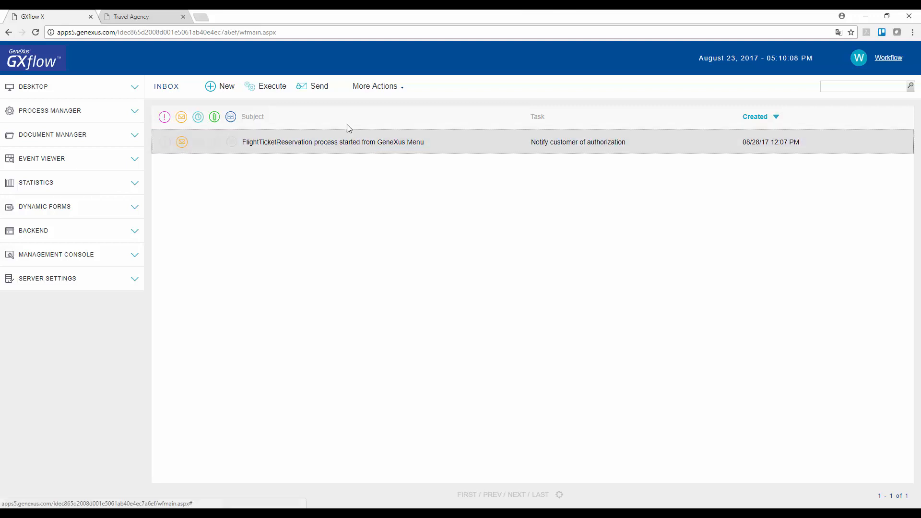
click(280, 90)
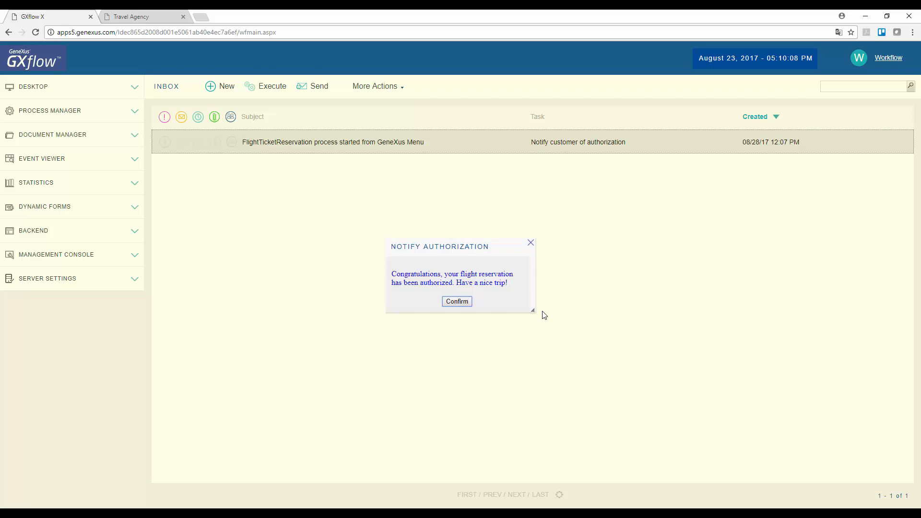
Step: Confirm the authorization notification and send the task on
click(461, 304)
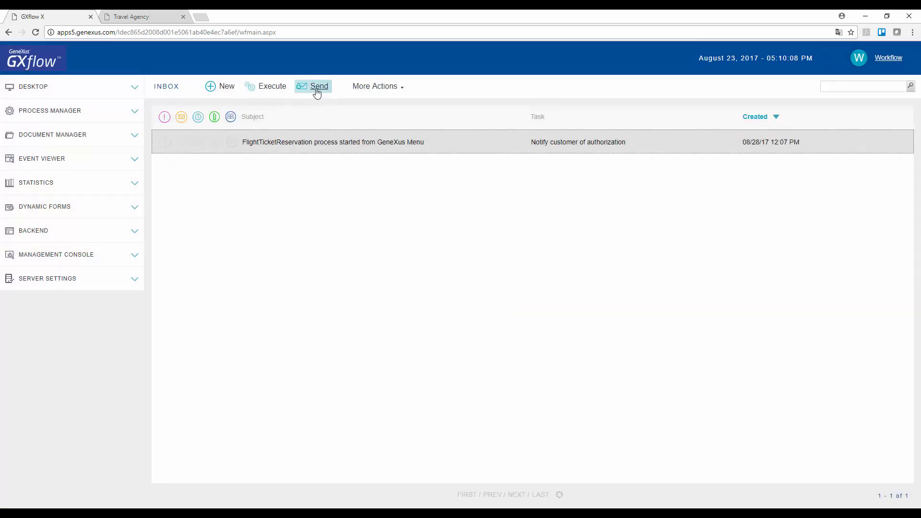
click(315, 90)
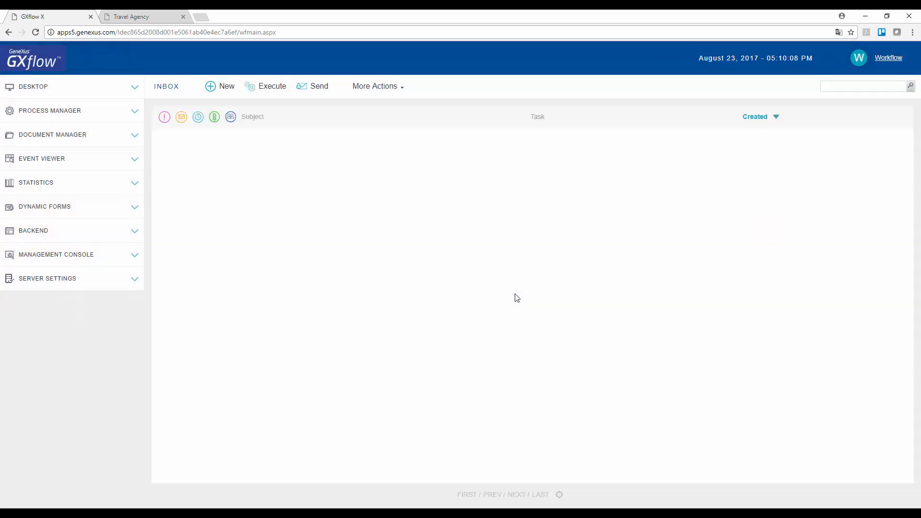